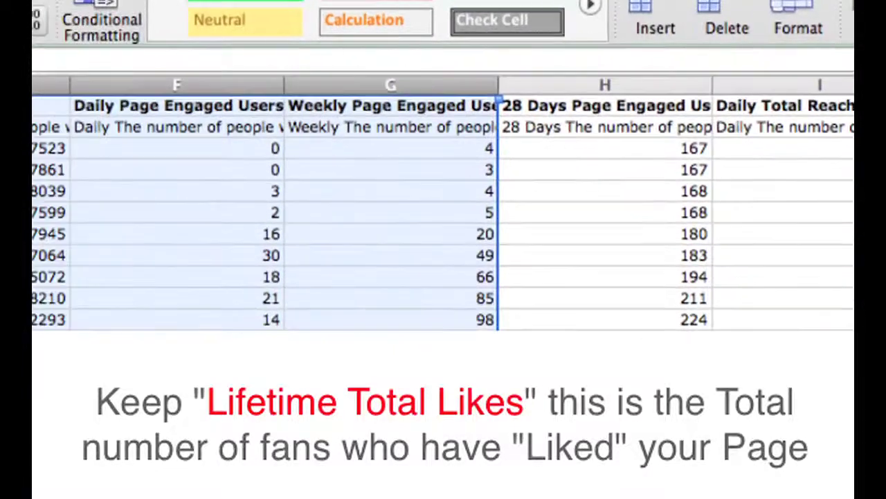
# Delete the Daily New Likes and Daily Unlikes columns, keeping Lifetime Total Likes and Daily Friends of Fans.
pyautogui.click(193, 50)
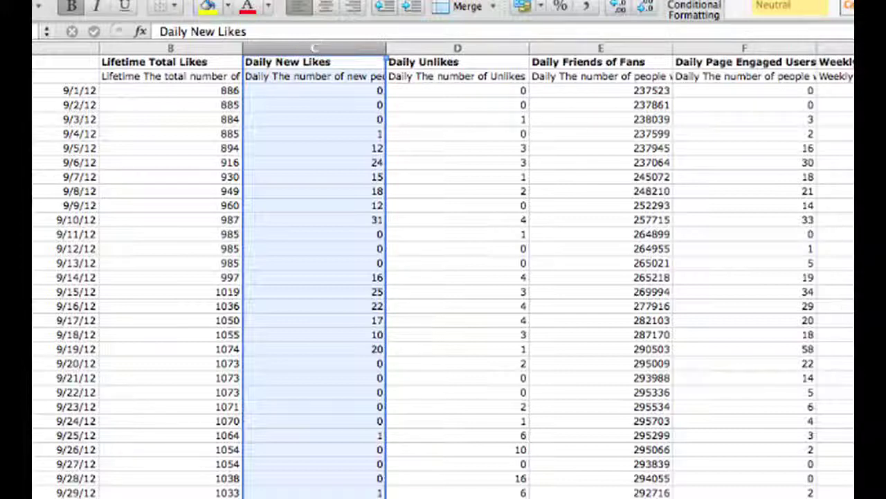
pyautogui.hscroll(4, 444, 277)
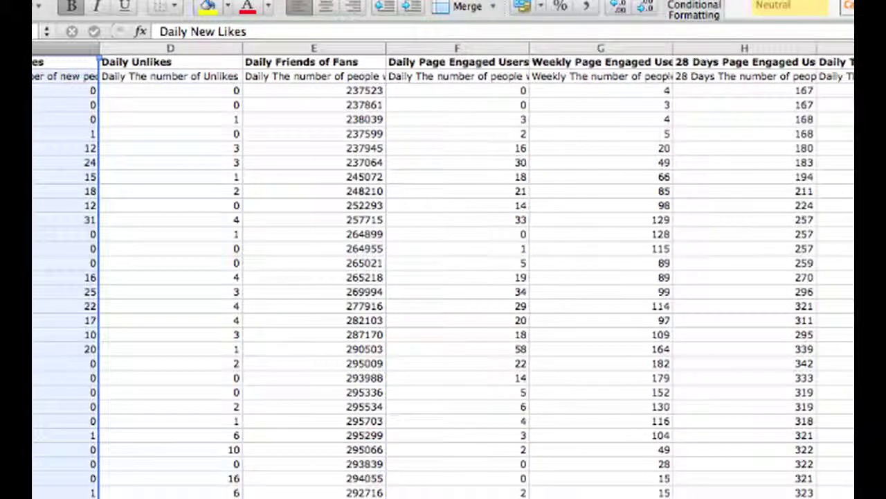
pyautogui.hscroll(2, 443, 277)
pyautogui.hscroll(2, 444, 277)
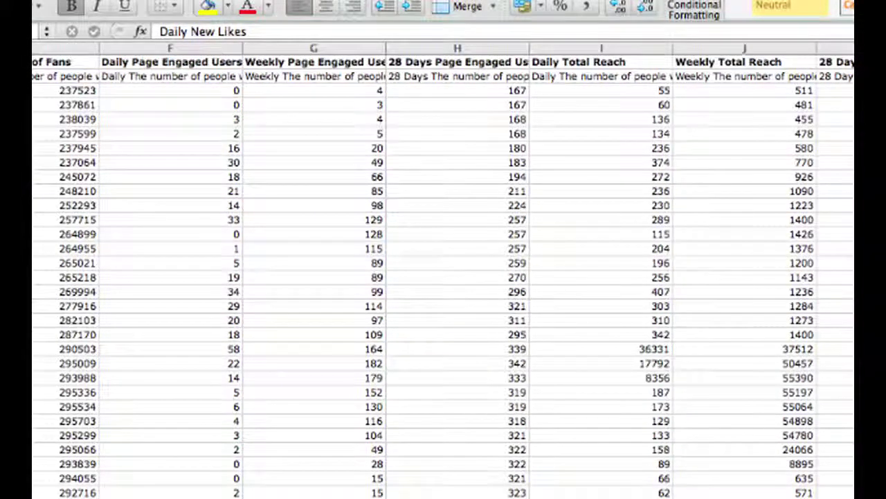
pyautogui.hscroll(2, 444, 277)
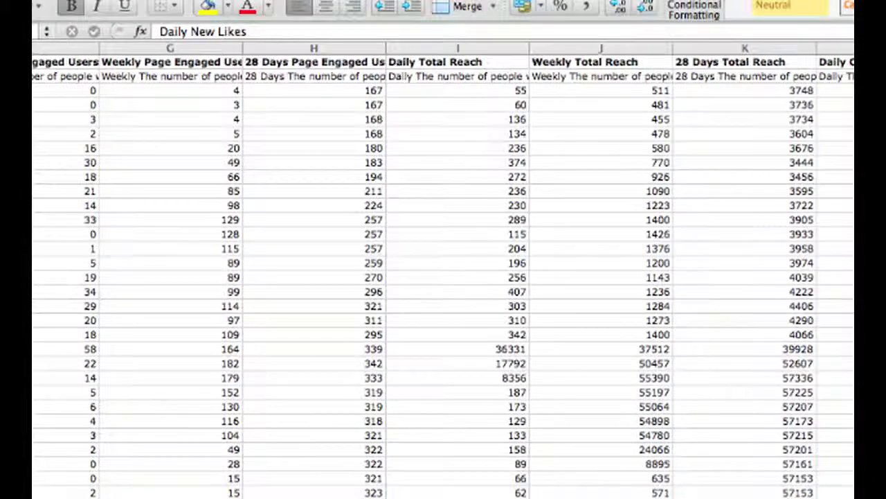
pyautogui.hscroll(-10, 481, 50)
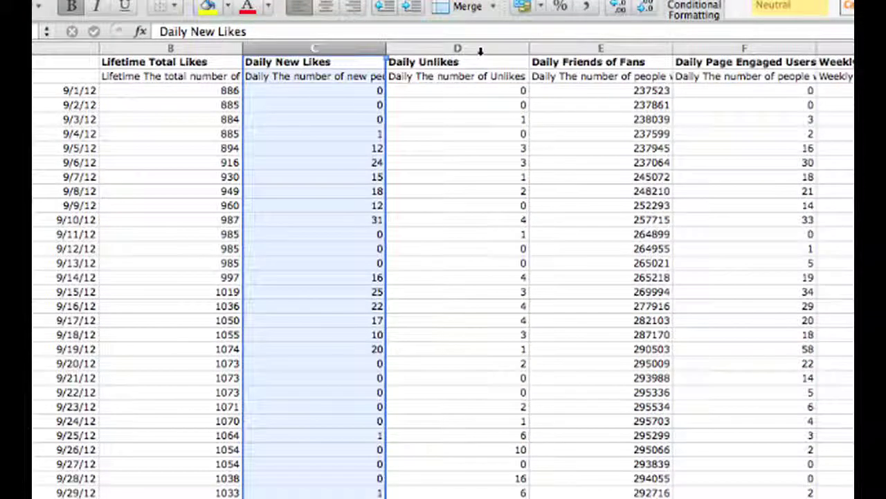
pyautogui.keyDown('shift'); pyautogui.click(480, 49); pyautogui.keyUp('shift')
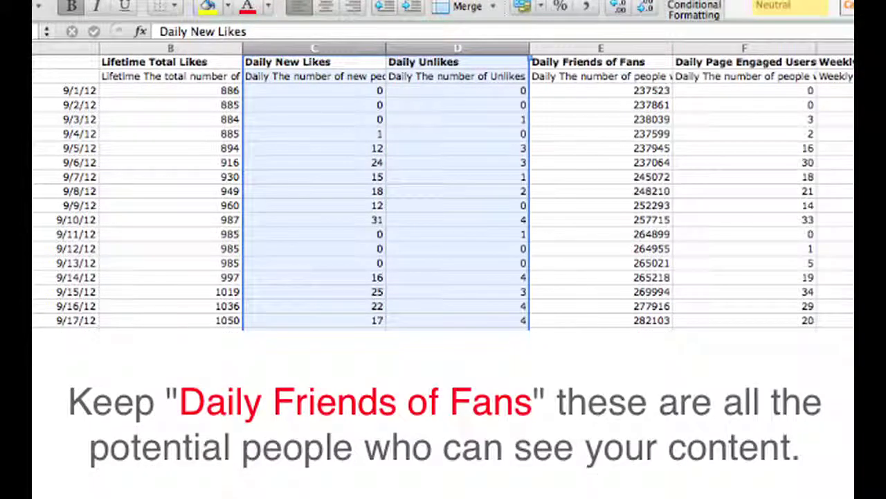
pyautogui.press('super+minus')
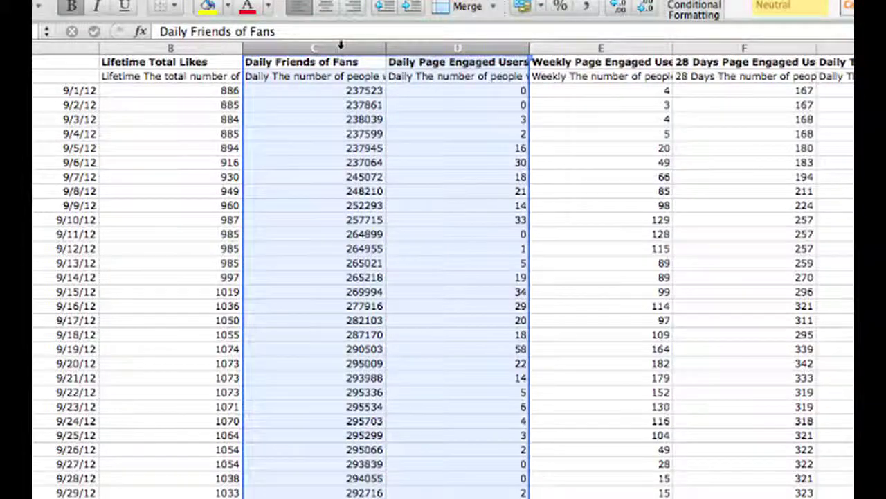
# Delete all columns from Daily Page Engaged Users up to the one just before Daily Page consumptions.
pyautogui.click(342, 47)
pyautogui.click(441, 47)
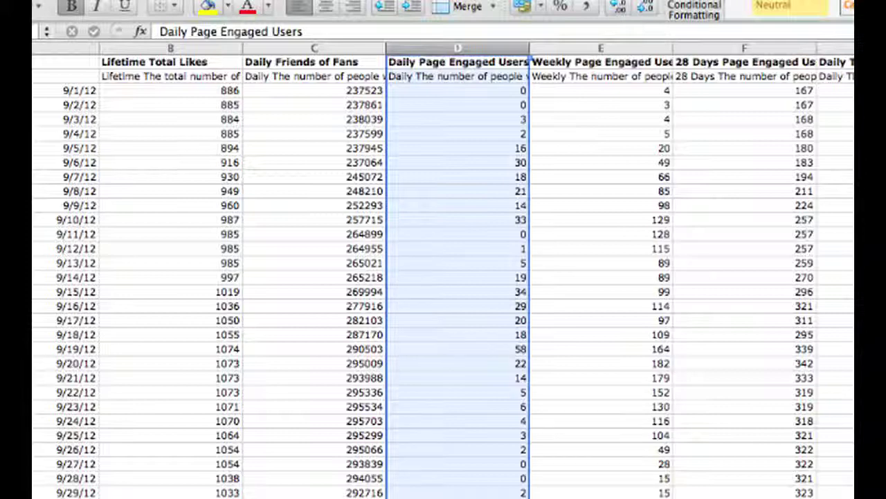
pyautogui.hscroll(20, 444, 278)
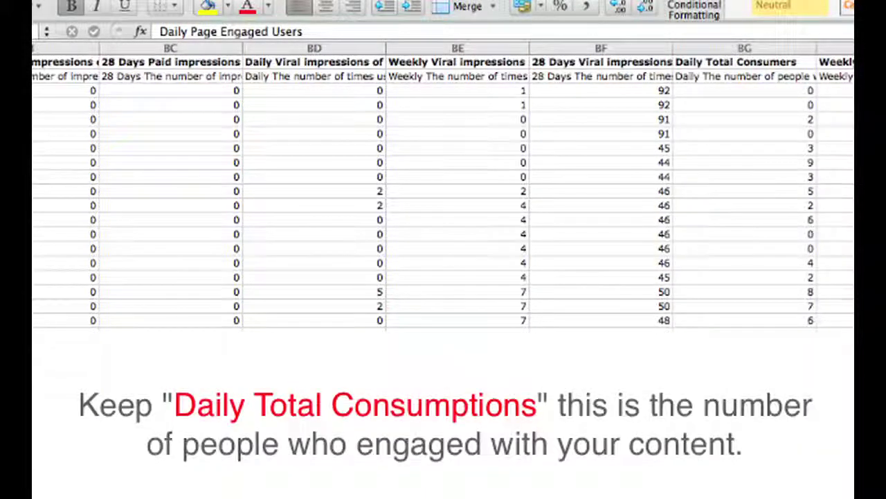
pyautogui.keyDown('shift'); pyautogui.click(846, 48); pyautogui.keyUp('shift')
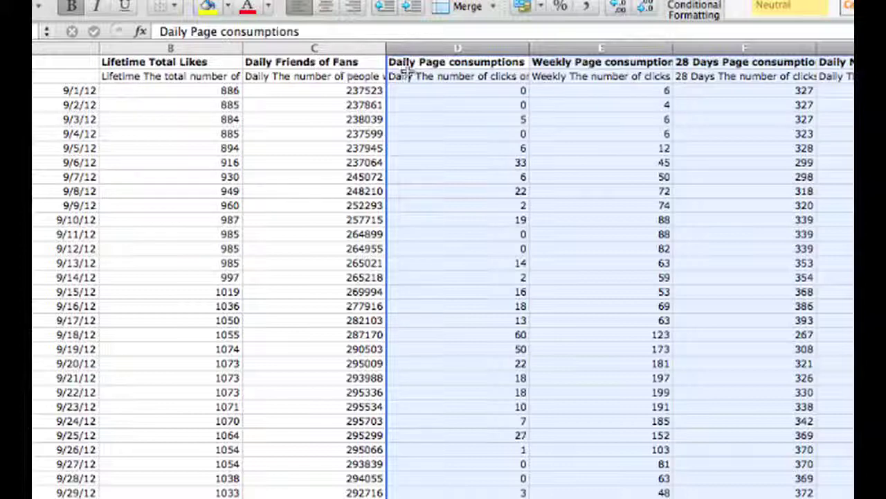
# Delete all columns from Weekly Page consumptions through Daily Unsubscribes Users.
pyautogui.click(552, 43)
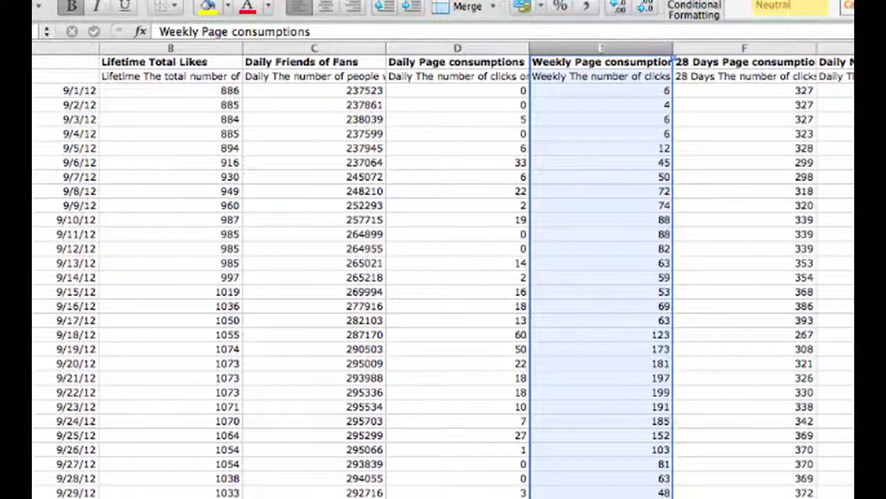
pyautogui.hscroll(10, 443, 277)
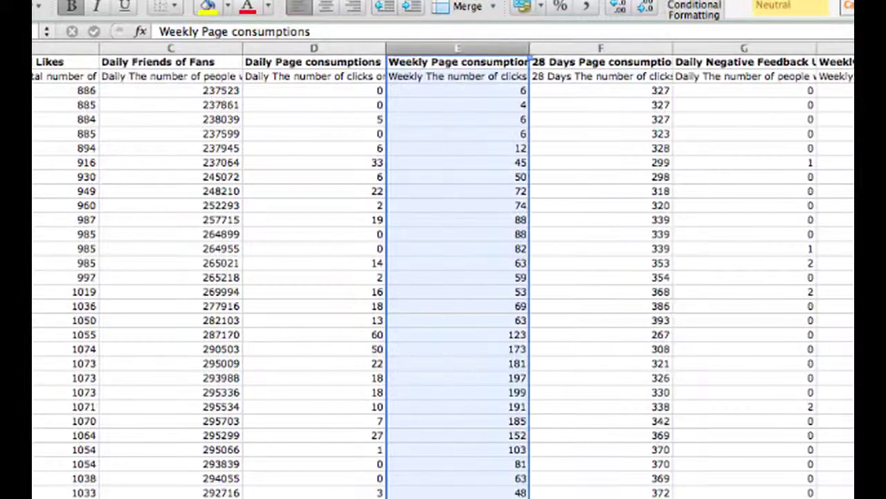
pyautogui.hscroll(20, 443, 277)
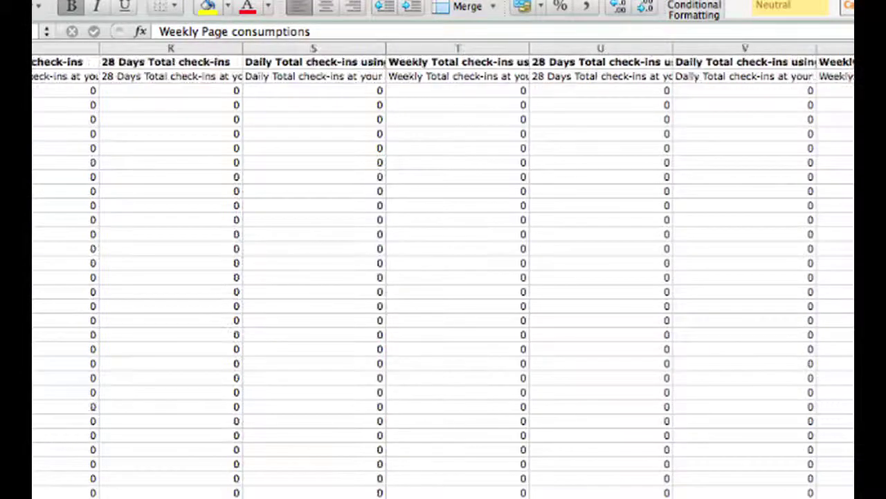
pyautogui.hscroll(-6, 443, 277)
pyautogui.hscroll(-2, 443, 277)
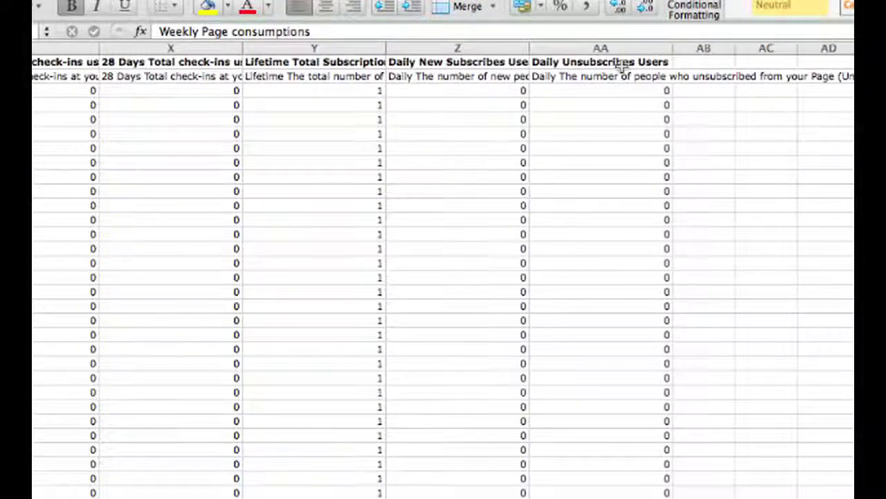
pyautogui.keyDown('shift'); pyautogui.click(633, 44); pyautogui.keyUp('shift')
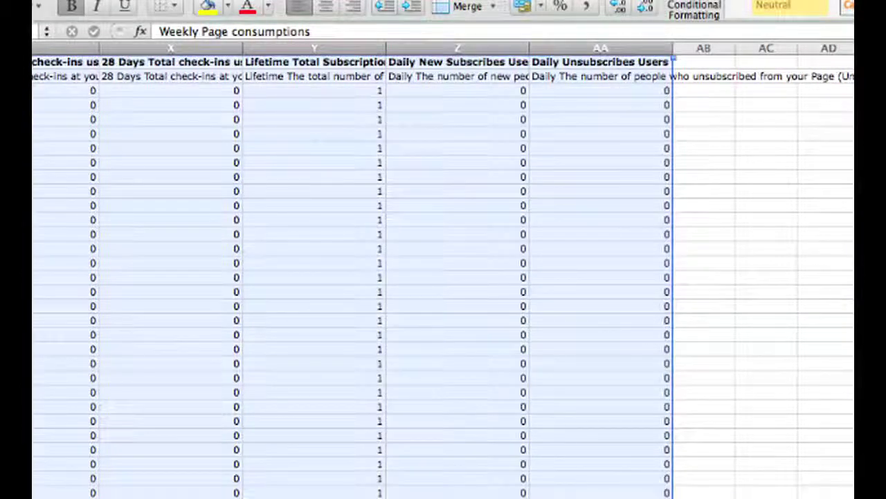
pyautogui.hotkey('ctrl', '-')
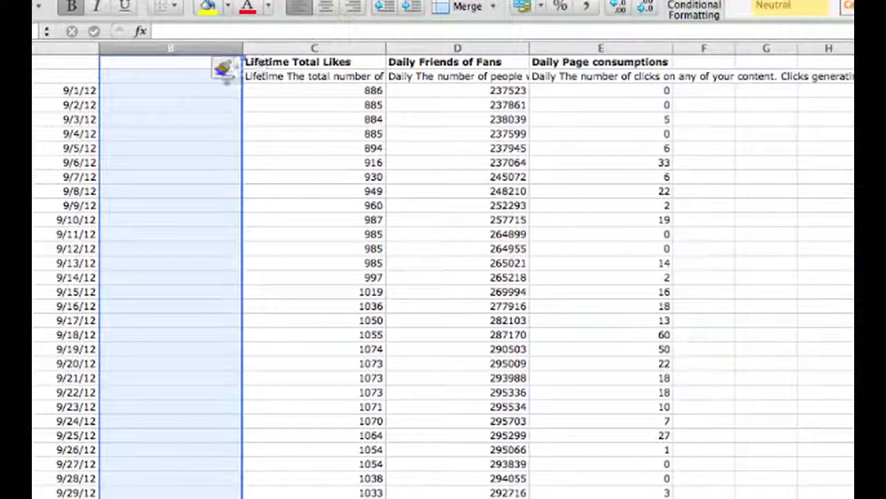
# Enter the heading "Total Daily Reach" in the first cell of the empty column B.
pyautogui.click(168, 62)
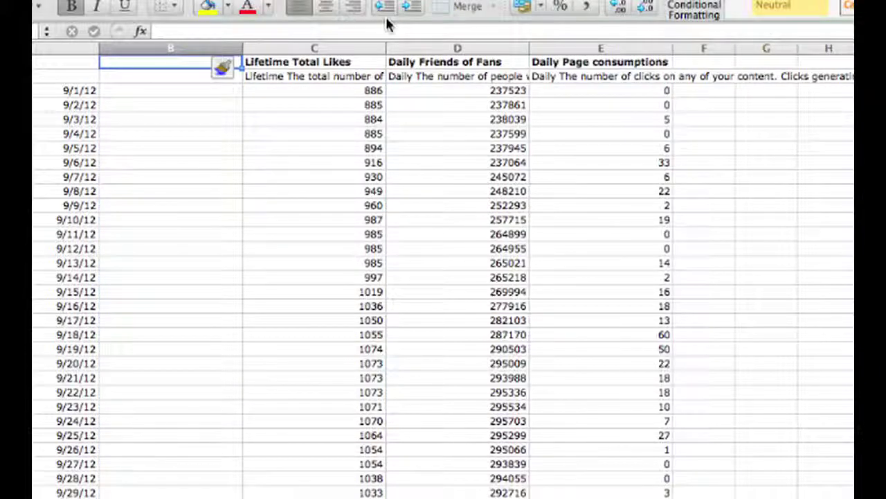
pyautogui.write('Total Daily Reach')
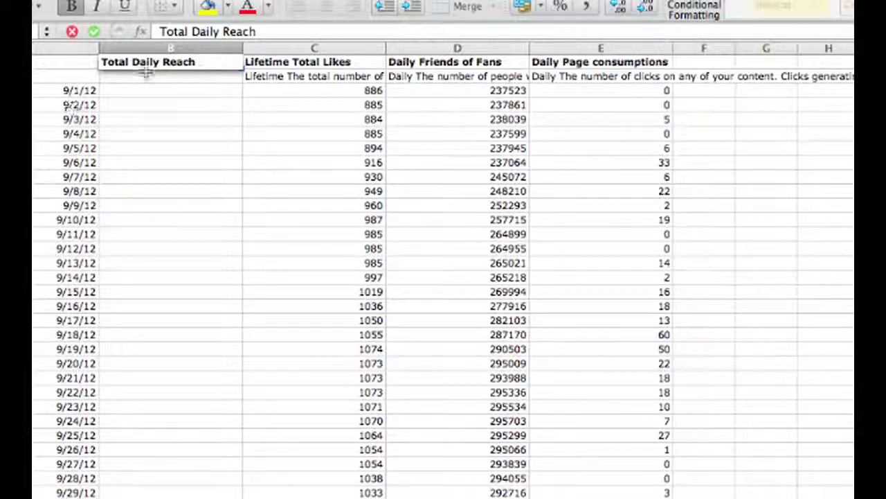
pyautogui.click(143, 77)
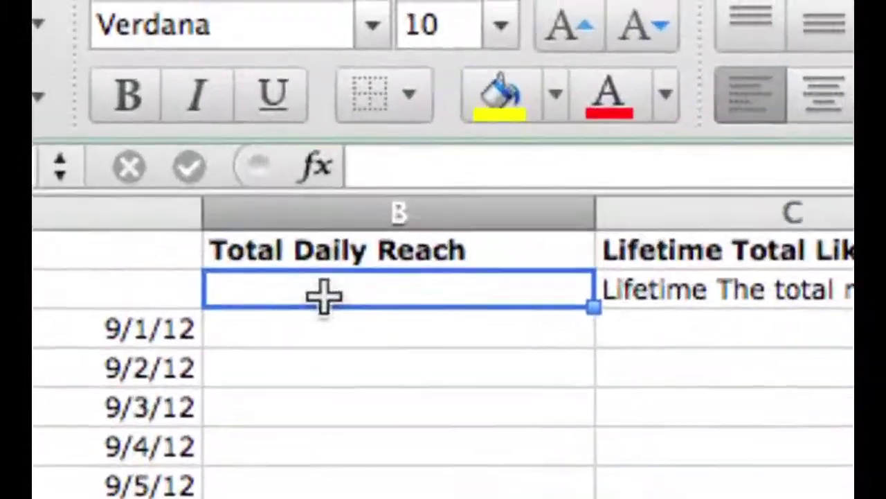
# Enter the formula =SUM(D3+C3) in cell B2 to add Daily Friends of Fans and Lifetime Total Likes.
pyautogui.doubleClick(127, 70)
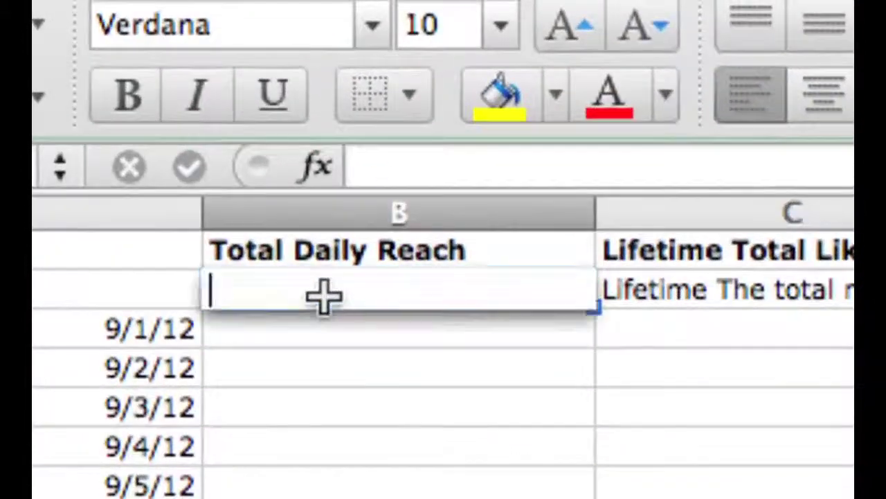
pyautogui.write('+')
pyautogui.press('BackSpace')
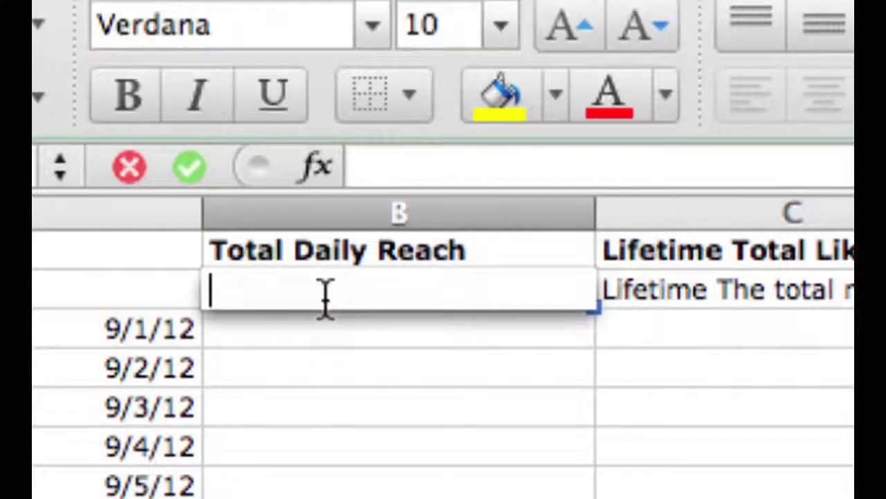
pyautogui.write('=SUM')
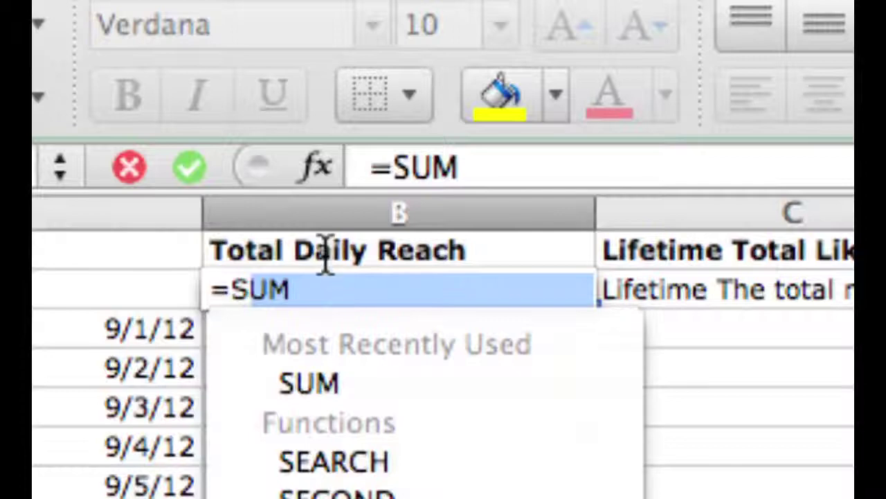
pyautogui.doubleClick(331, 385)
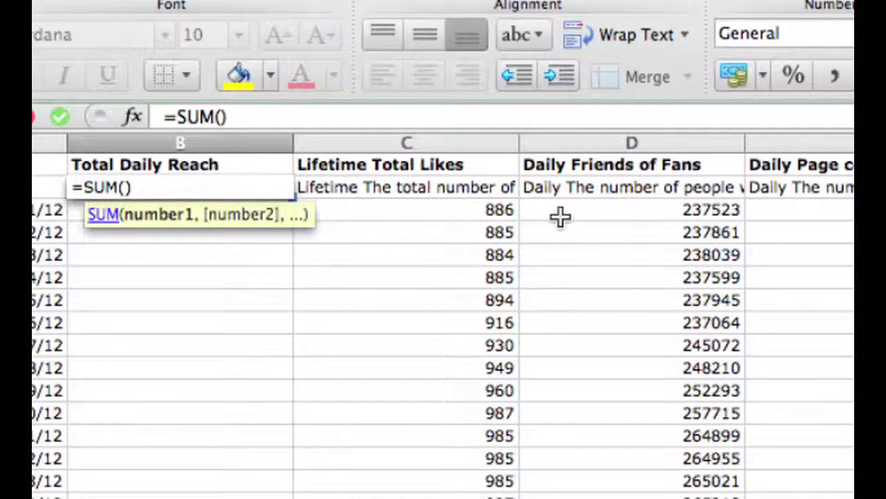
pyautogui.click(585, 212)
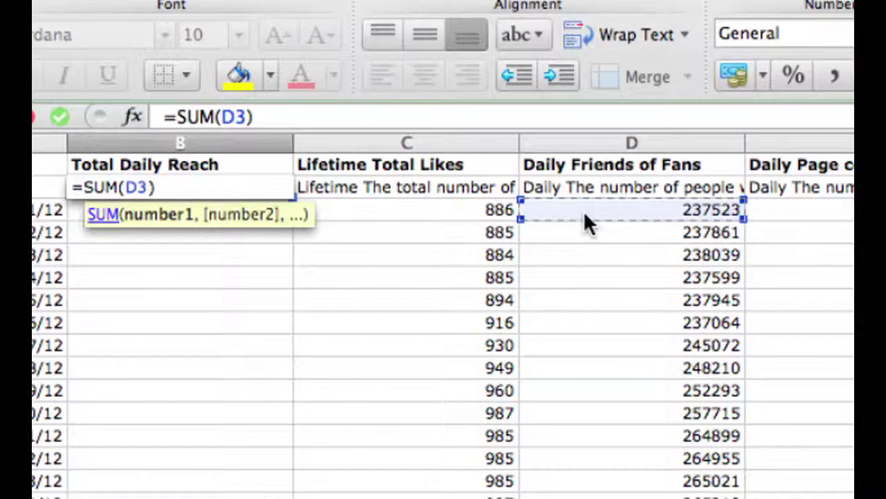
pyautogui.write('+')
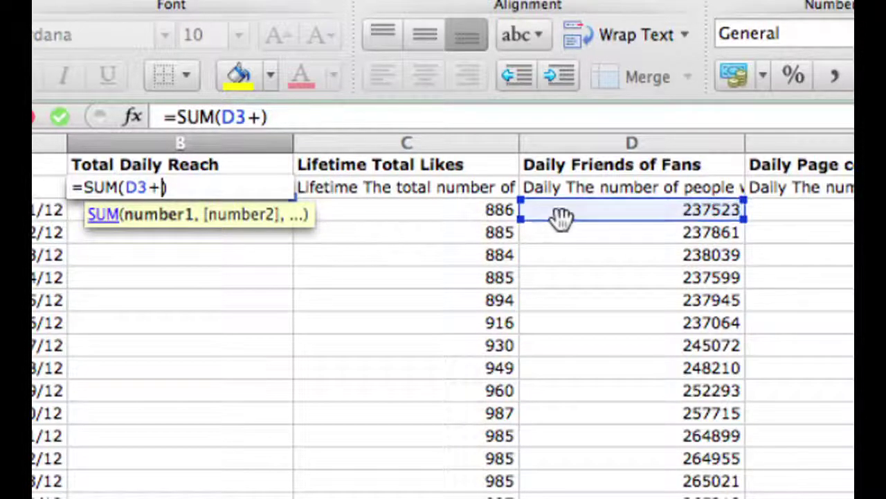
pyautogui.click(325, 210)
pyautogui.press('Return')
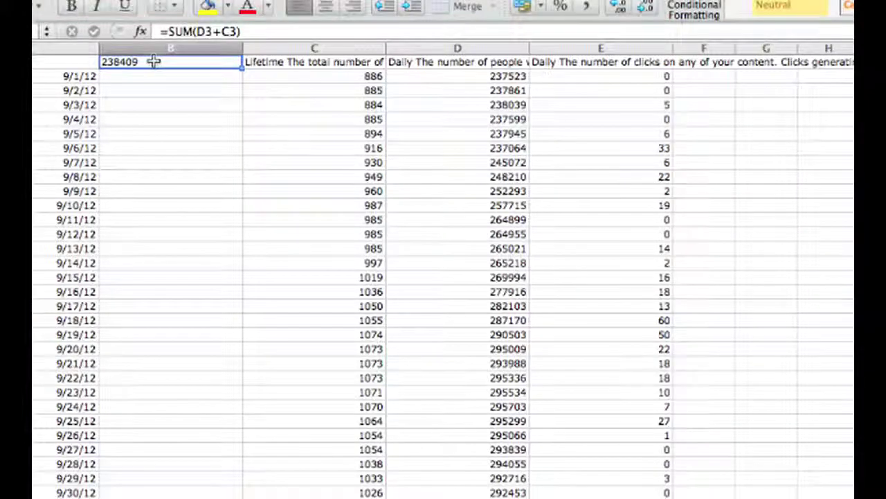
# Copy the B2 sum formula and fill it down column B alongside the dated rows.
pyautogui.rightClick(424, 189)
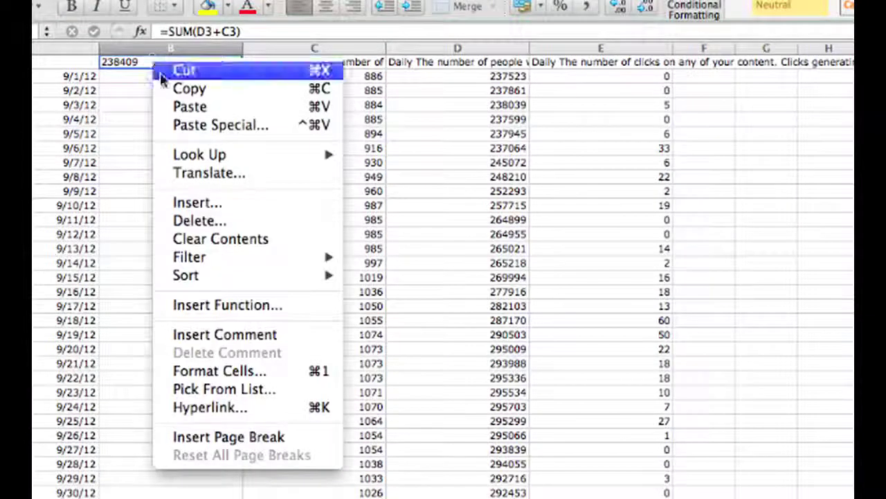
pyautogui.click(182, 88)
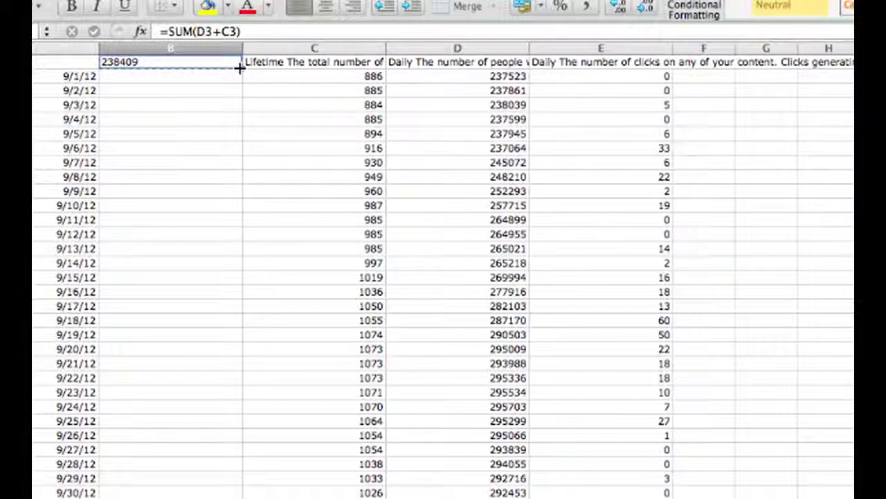
pyautogui.moveTo(240, 68); pyautogui.dragTo(235, 494)
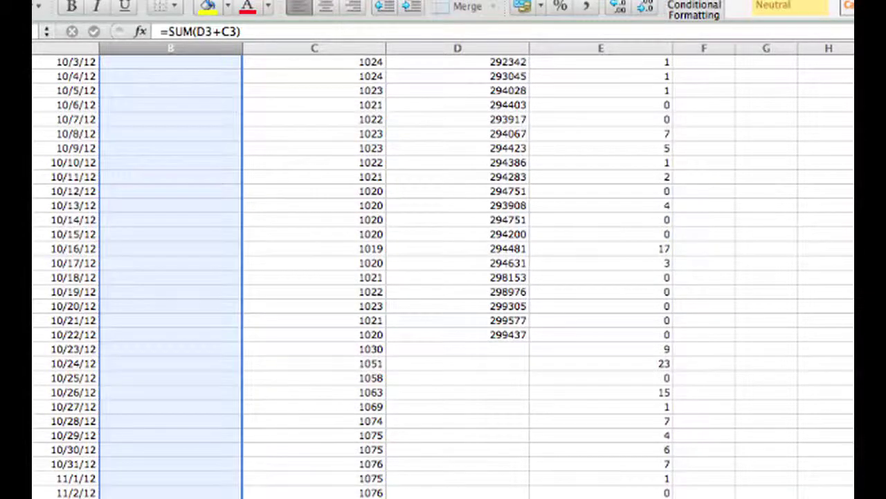
# Examine the filled Total Daily Reach values against the dates and the Daily Friends of Fans column.
pyautogui.scroll(10, 271, 468)
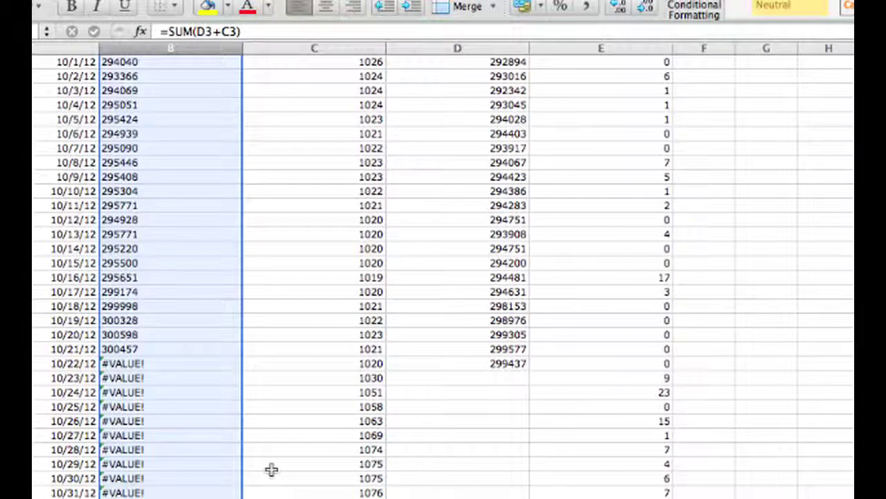
pyautogui.scroll(-4, 360, 471)
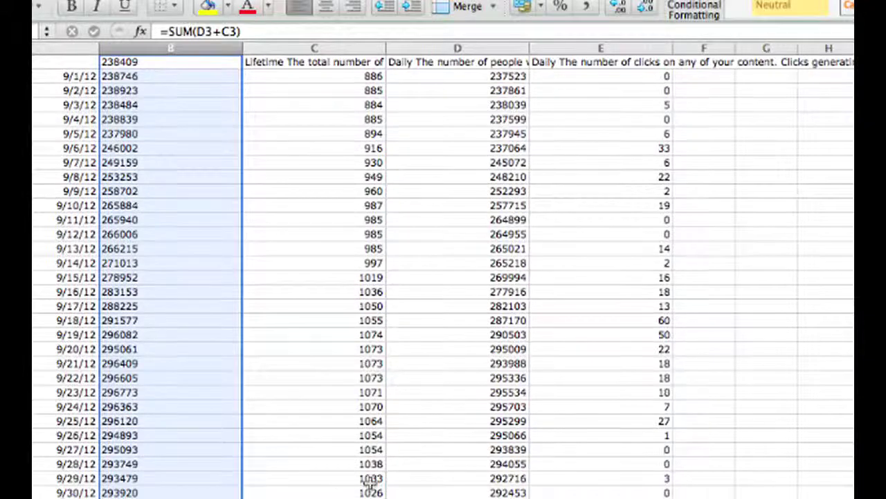
pyautogui.scroll(-5, 360, 471)
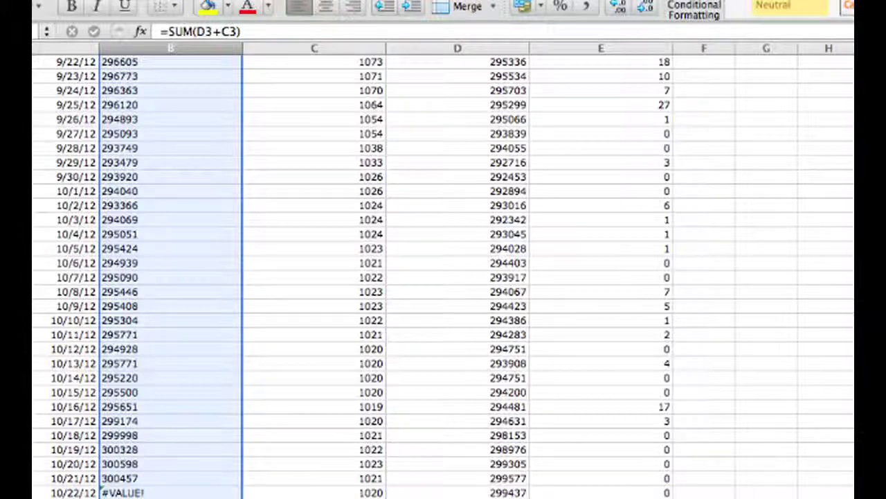
pyautogui.scroll(-3, 100, 491)
pyautogui.scroll(-3, 485, 416)
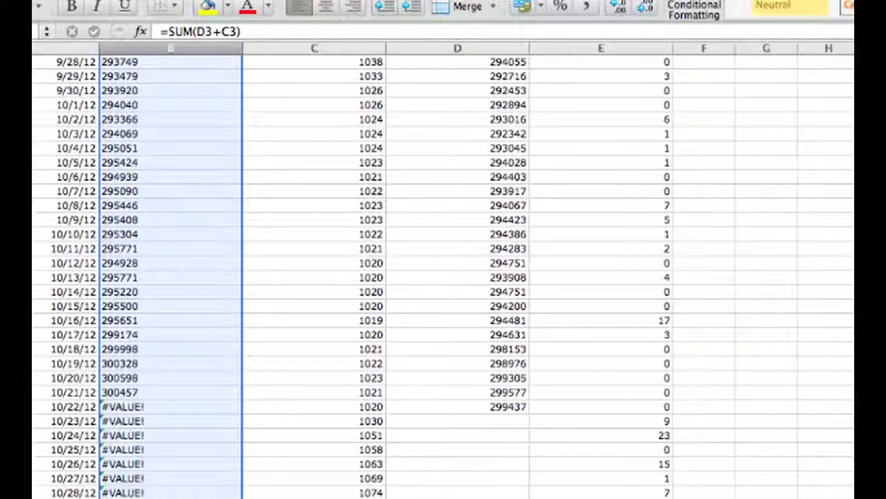
pyautogui.scroll(2, 484, 421)
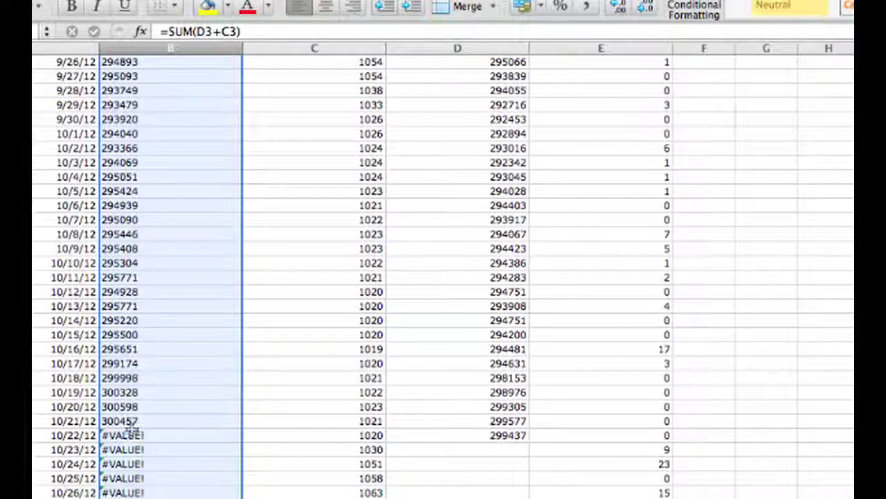
pyautogui.scroll(10, 138, 443)
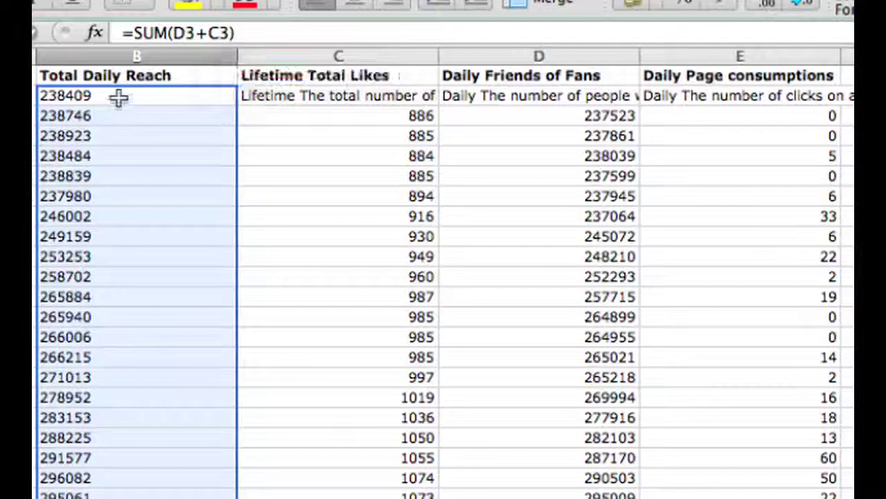
# Insert a stacked line chart of Total Daily Reach and Daily Friends of Fans by Date, and enlarge it at the top of column D onward.
pyautogui.click(175, 76)
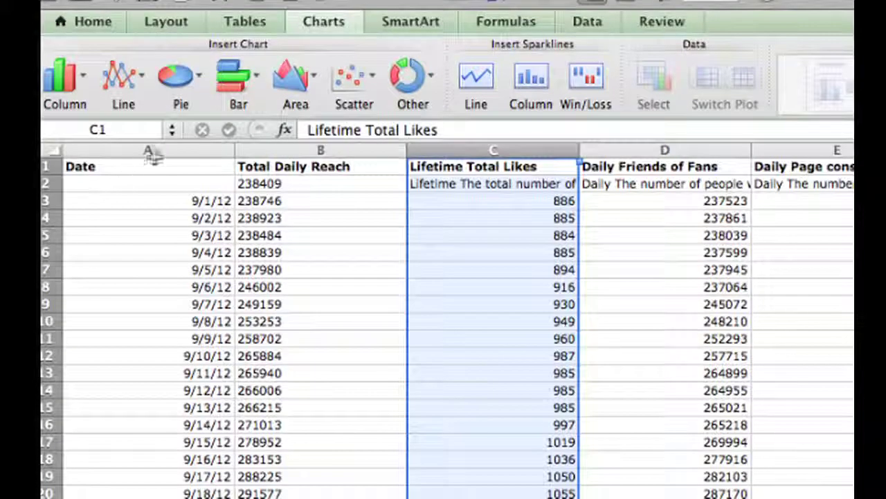
pyautogui.click(164, 149)
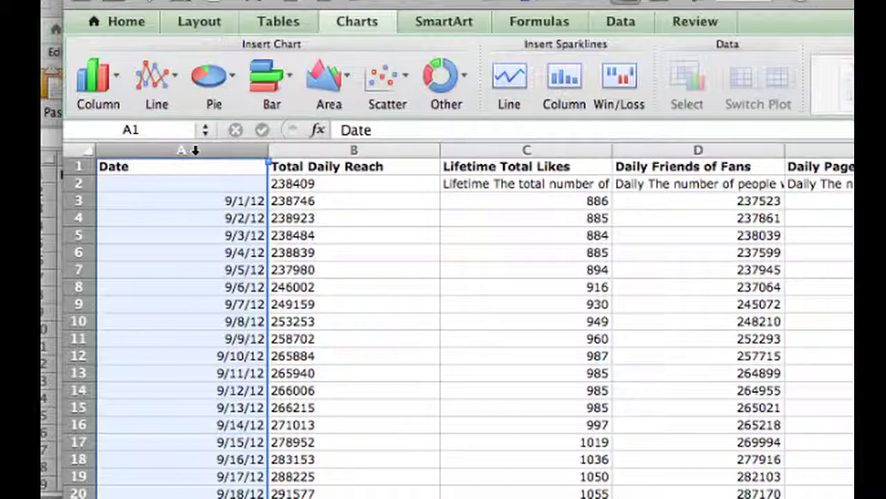
pyautogui.keyDown('shift'); pyautogui.click(376, 148); pyautogui.keyUp('shift')
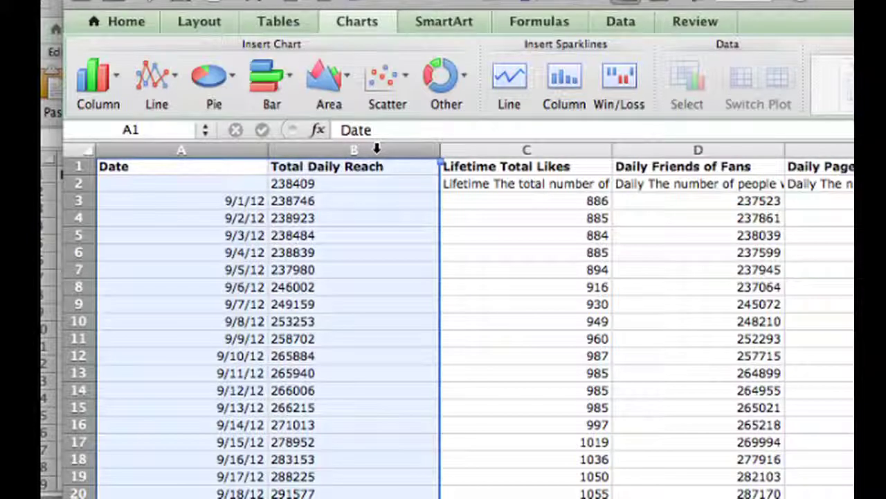
pyautogui.keyDown('super'); pyautogui.click(729, 148); pyautogui.keyUp('super')
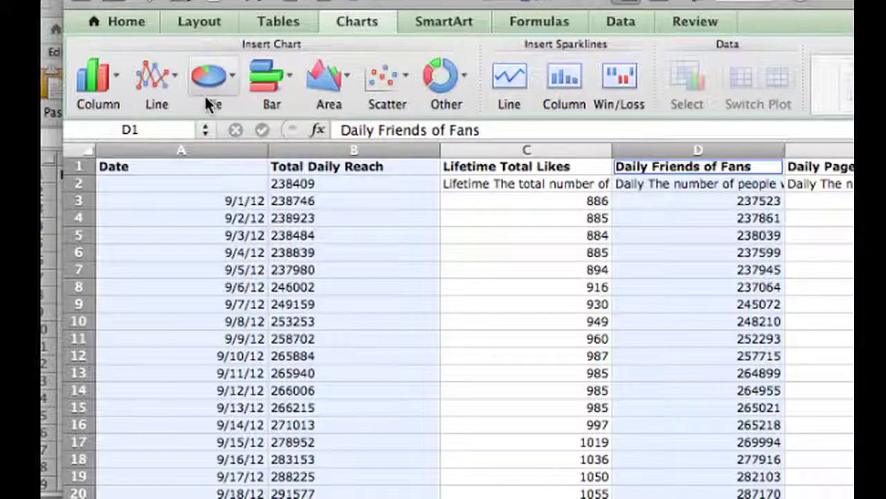
pyautogui.click(161, 76)
pyautogui.click(174, 228)
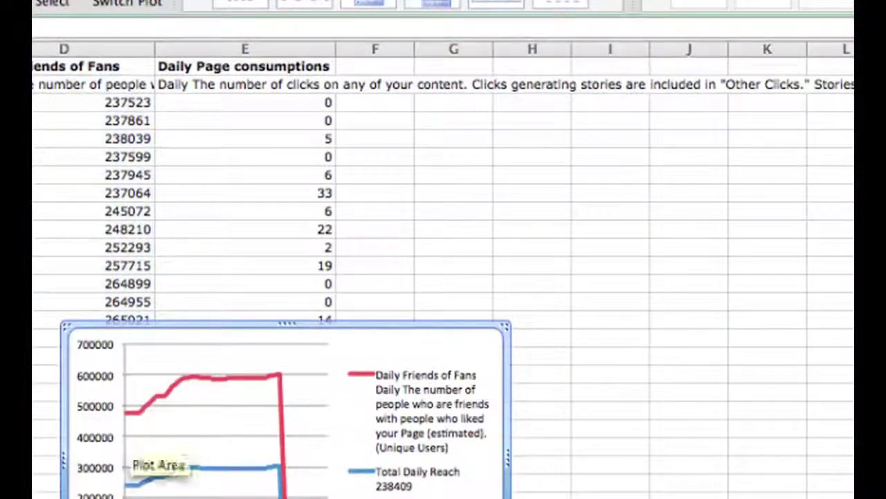
pyautogui.moveTo(454, 498); pyautogui.dragTo(471, 263)
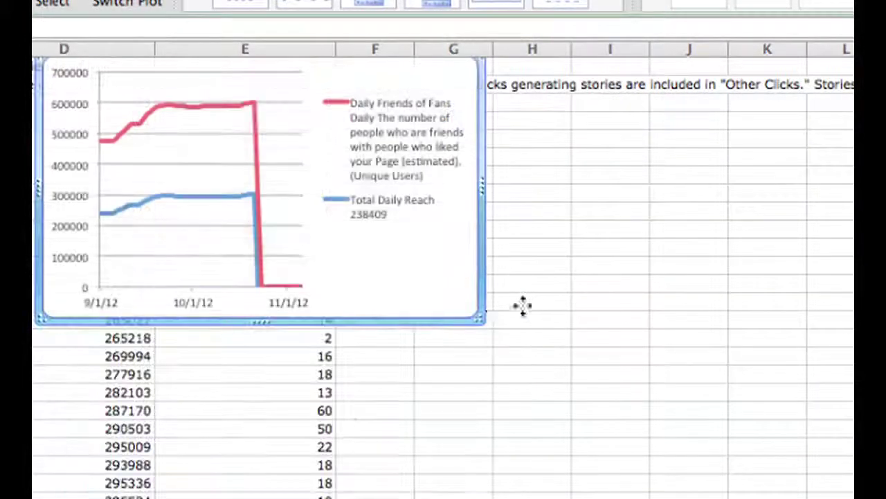
pyautogui.moveTo(483, 324); pyautogui.dragTo(831, 498)
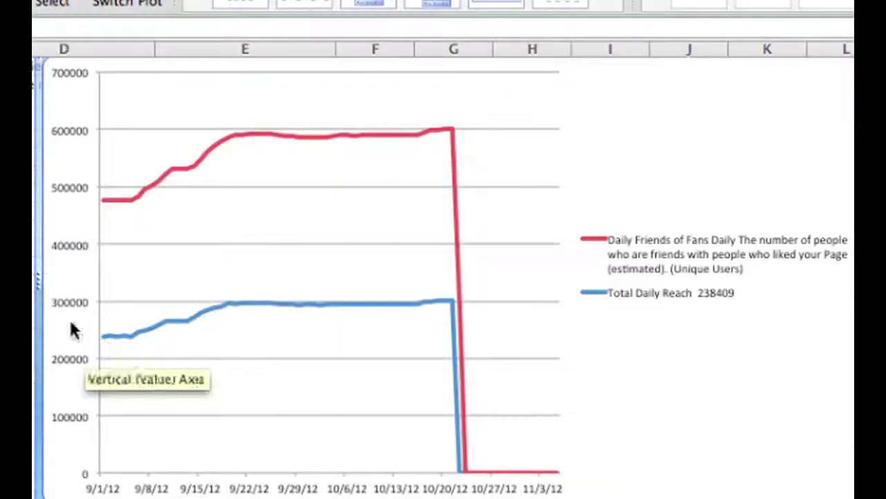
# Examine the chart's Daily Friends of Fans and Total Daily Reach lines at several dates, from early September to the drop in late October.
pyautogui.moveTo(99, 201)
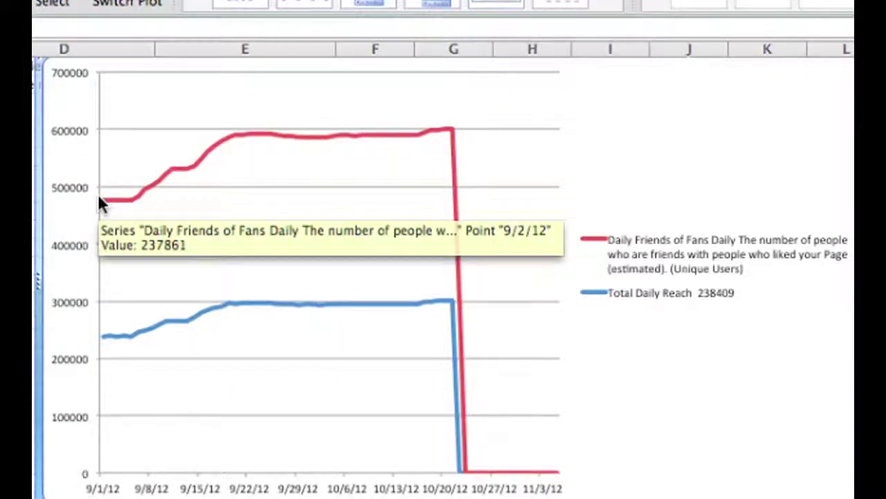
pyautogui.moveTo(134, 200)
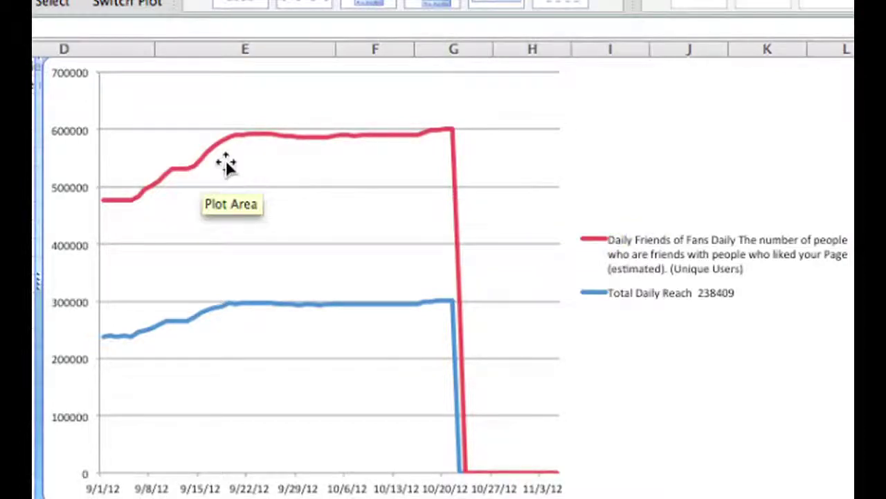
pyautogui.moveTo(374, 142)
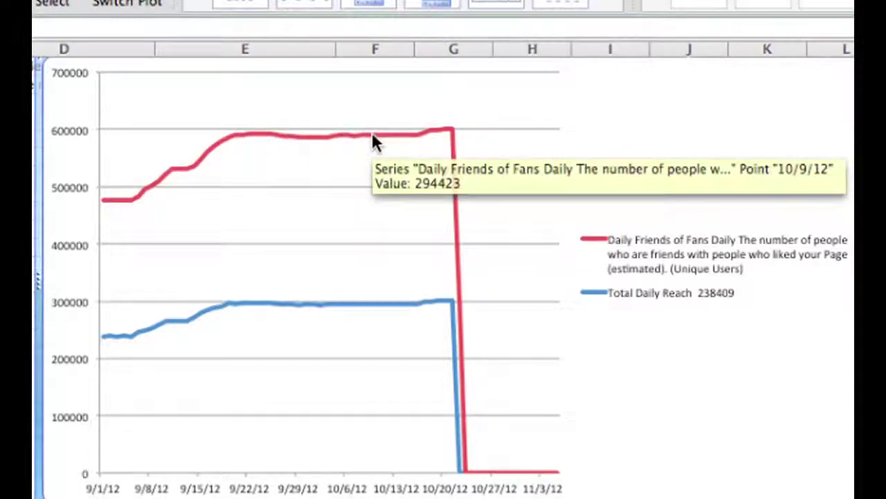
pyautogui.moveTo(145, 332)
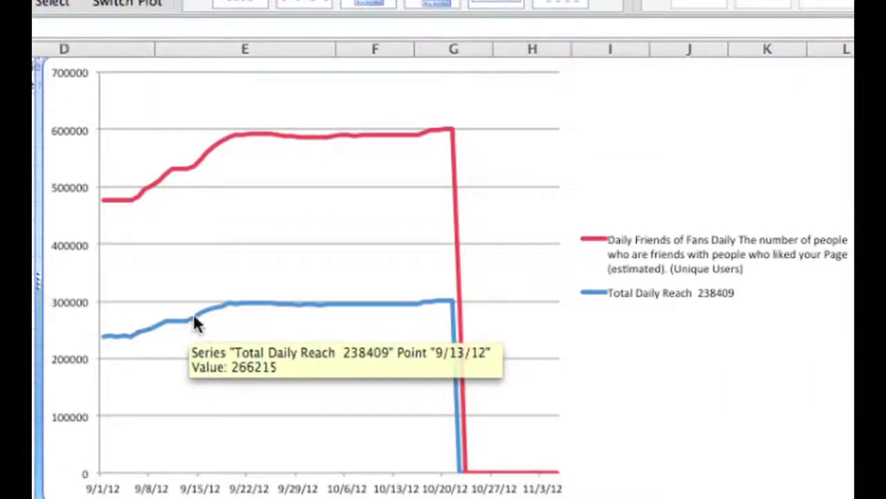
pyautogui.moveTo(244, 313)
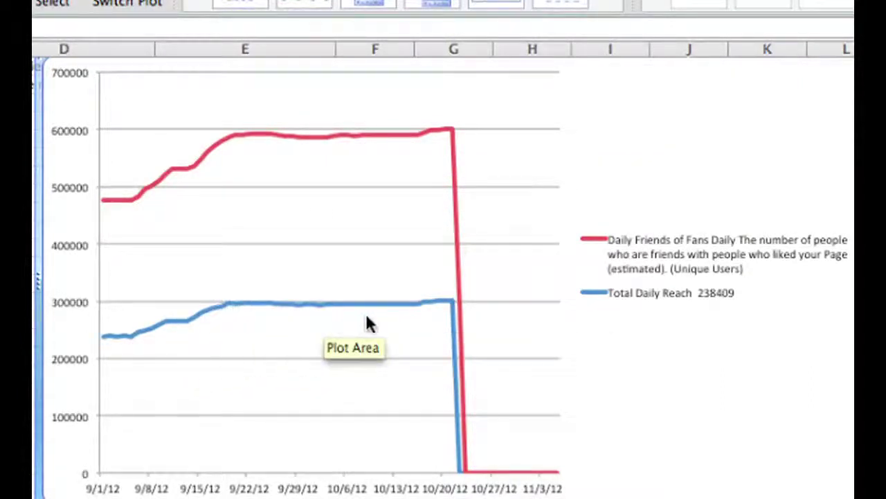
pyautogui.moveTo(414, 313)
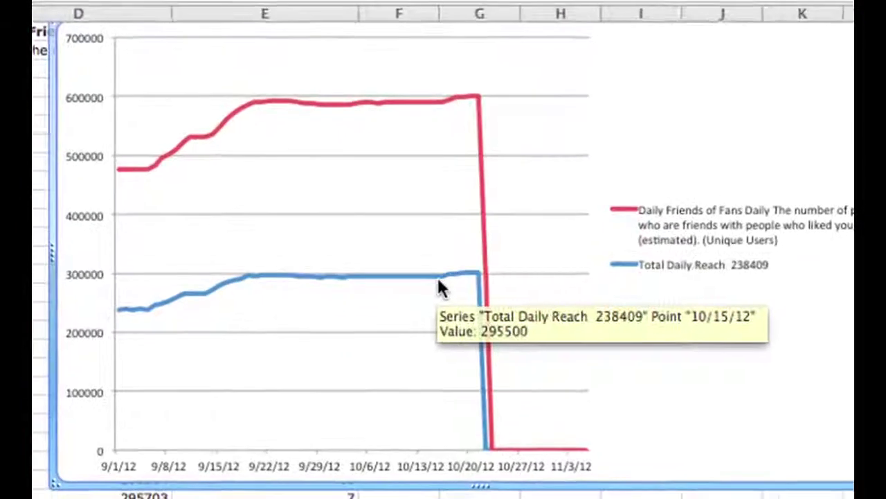
pyautogui.moveTo(469, 443)
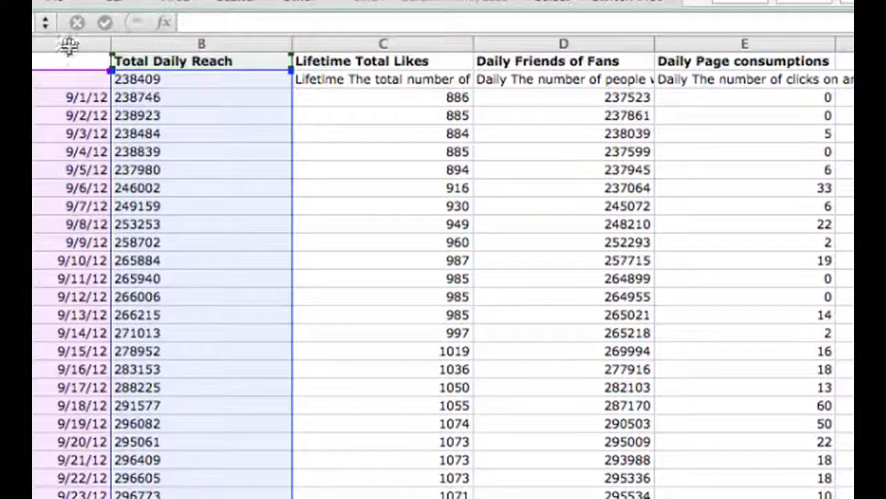
# Insert a line chart of Daily Page consumptions by Date, and place it enlarged just below the column headings.
pyautogui.click(69, 45)
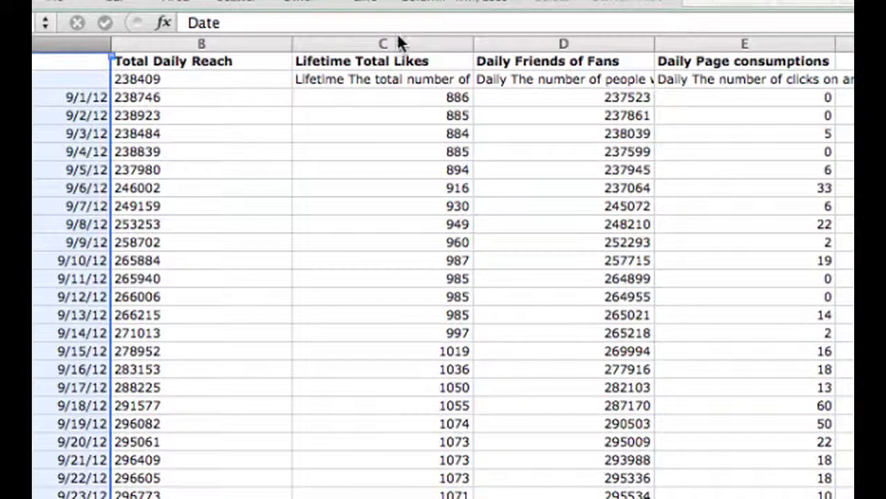
pyautogui.click(722, 42)
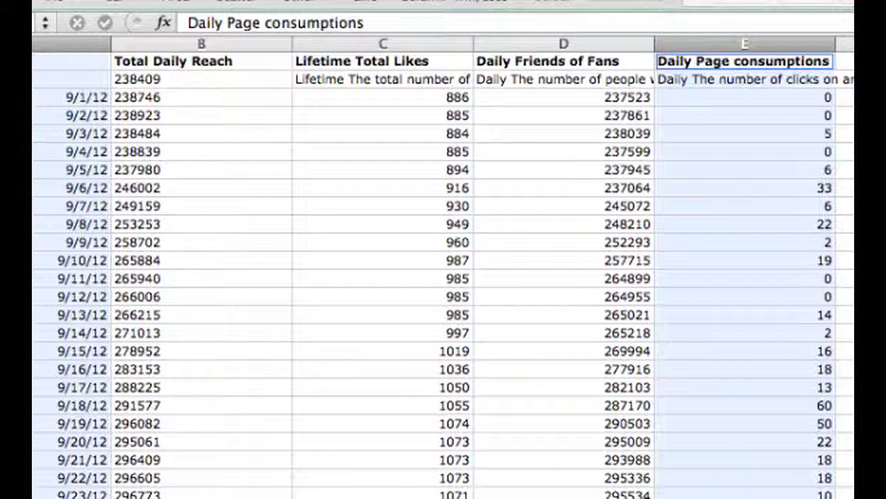
pyautogui.click(1, 2)
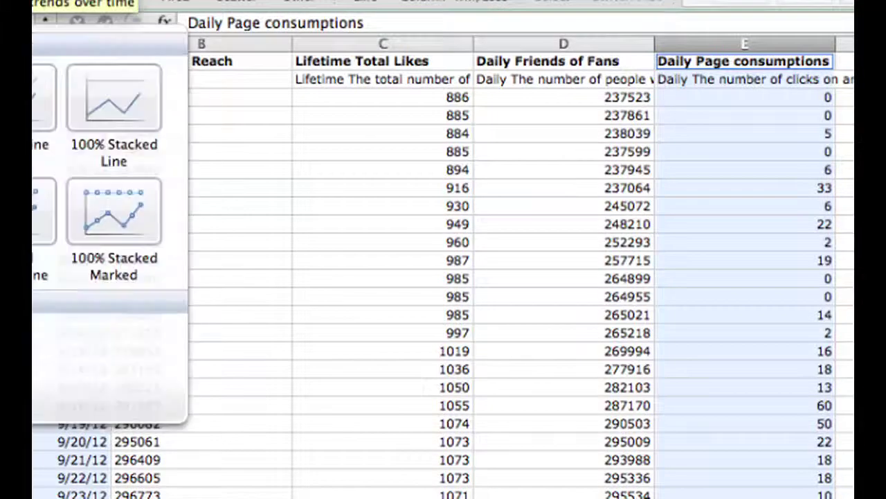
pyautogui.click(32, 131)
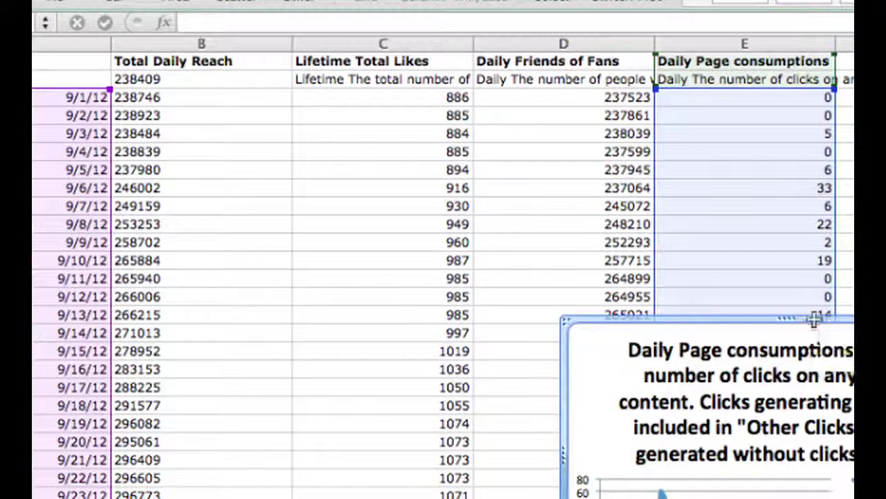
pyautogui.moveTo(815, 319); pyautogui.dragTo(711, 84)
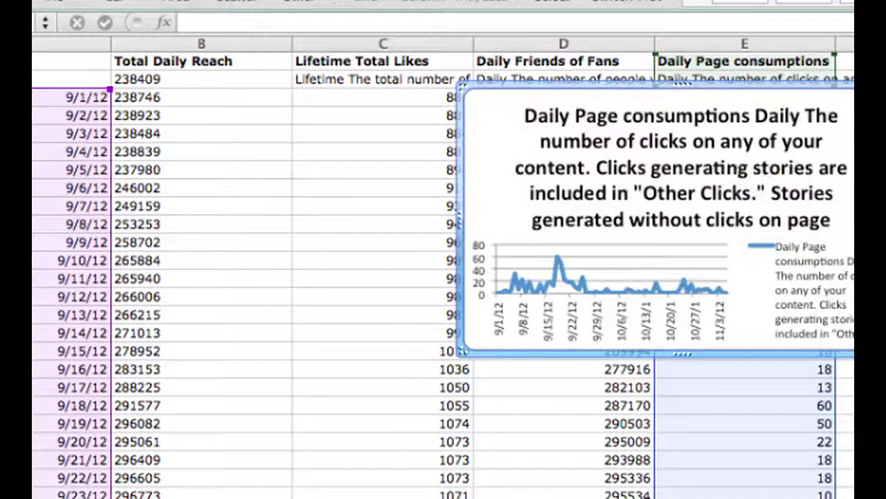
pyautogui.moveTo(885, 354); pyautogui.dragTo(885, 498)
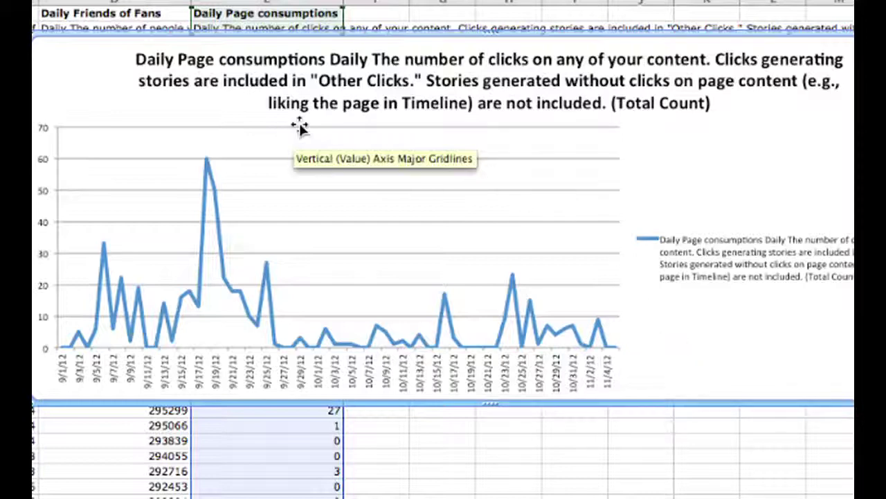
pyautogui.moveTo(358, 50); pyautogui.dragTo(612, 293)
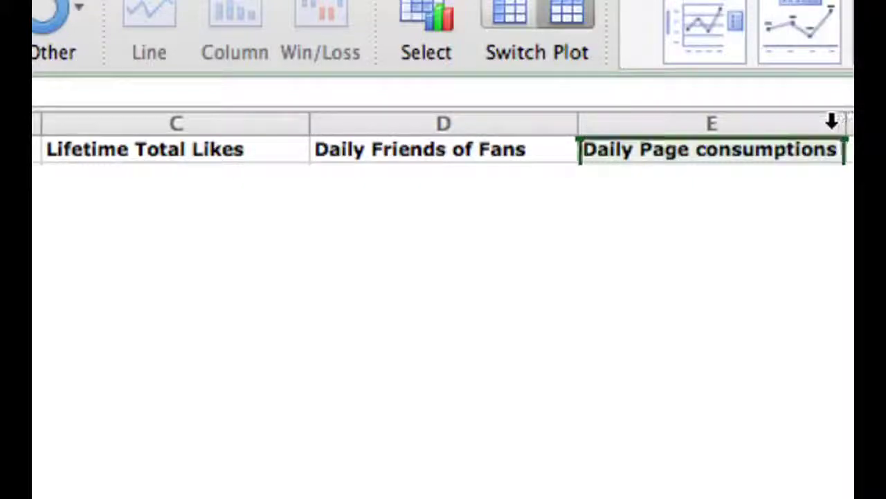
pyautogui.scroll(-5, 443, 149)
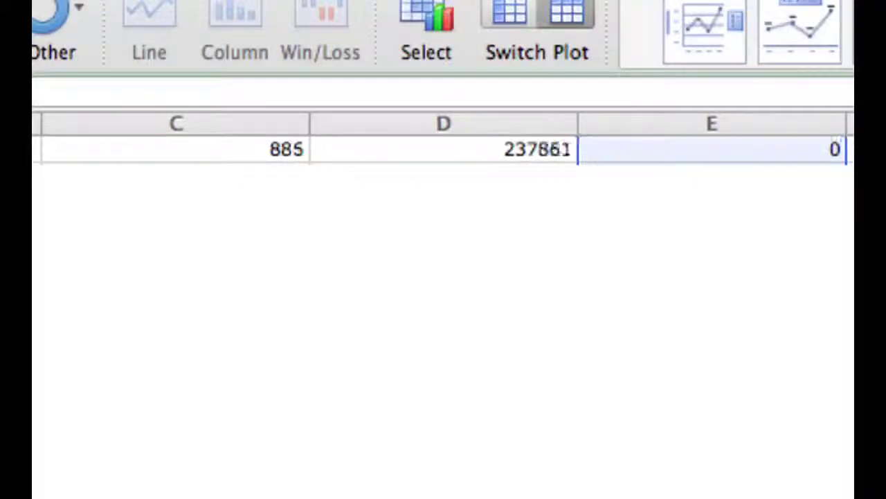
pyautogui.scroll(-5, 443, 150)
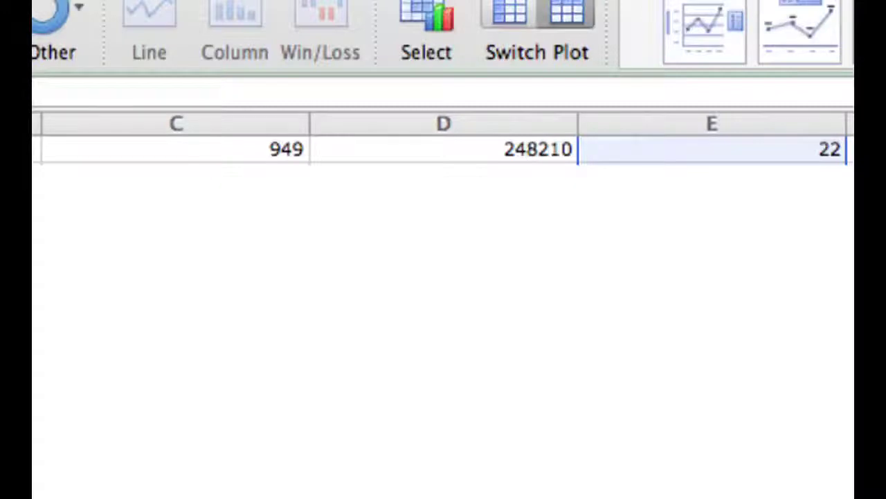